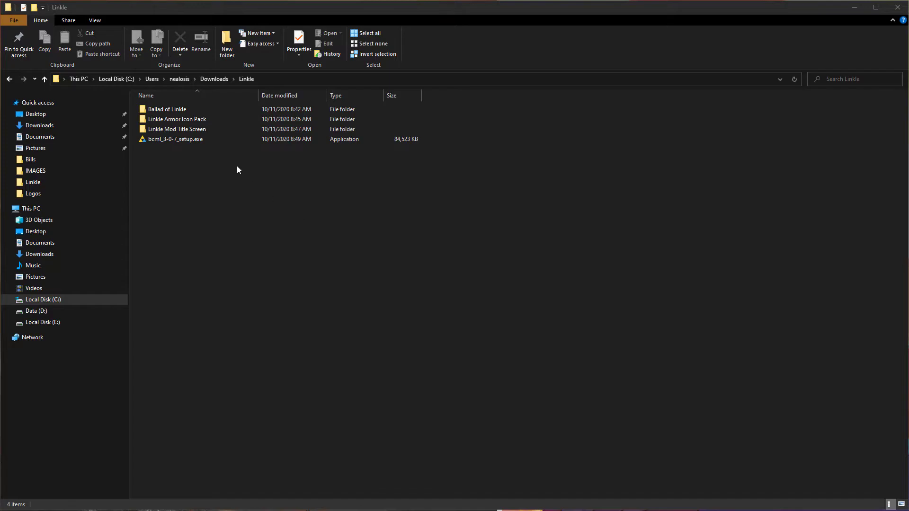
# Step: After SmartScreen blocks bcml_3-0-7_setup.exe, tick Unblock in its file Properties and apply
pyautogui.doubleClick(194, 140)
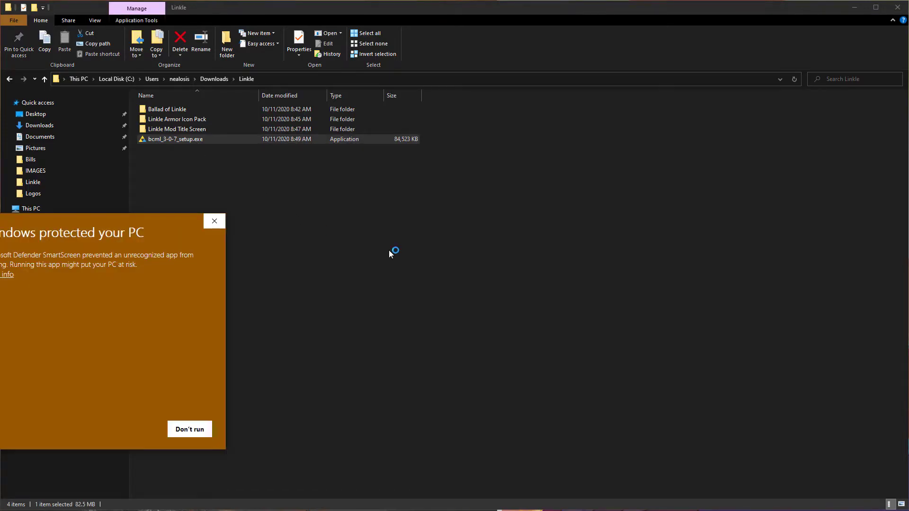
pyautogui.click(186, 432)
pyautogui.rightClick(202, 141)
pyautogui.click(231, 404)
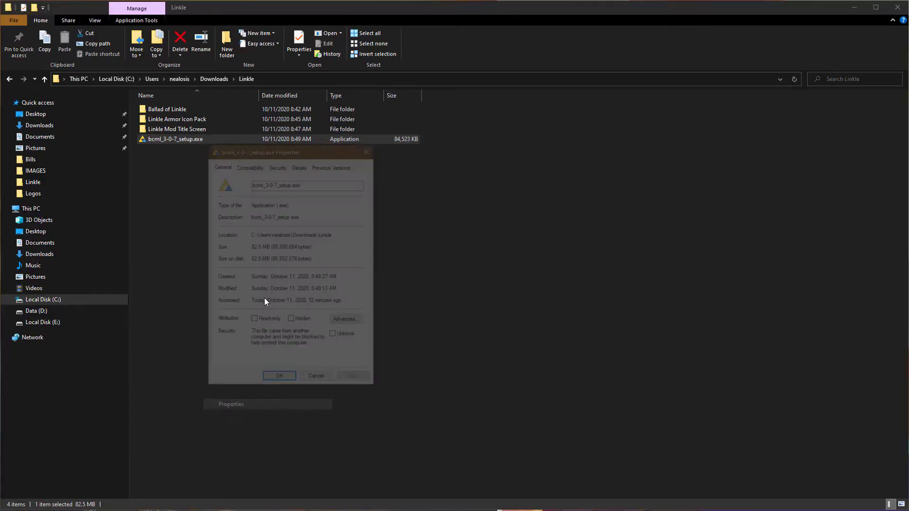
pyautogui.click(335, 336)
pyautogui.click(356, 382)
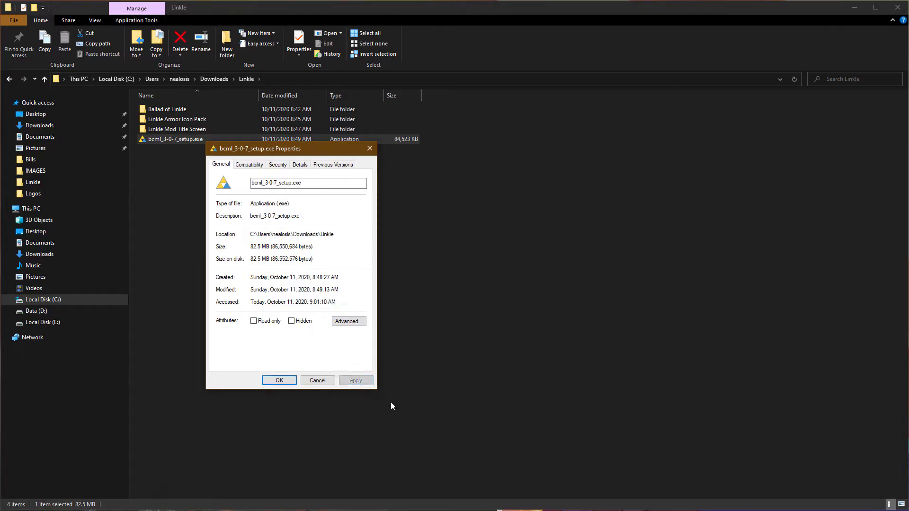
pyautogui.click(277, 381)
pyautogui.click(241, 218)
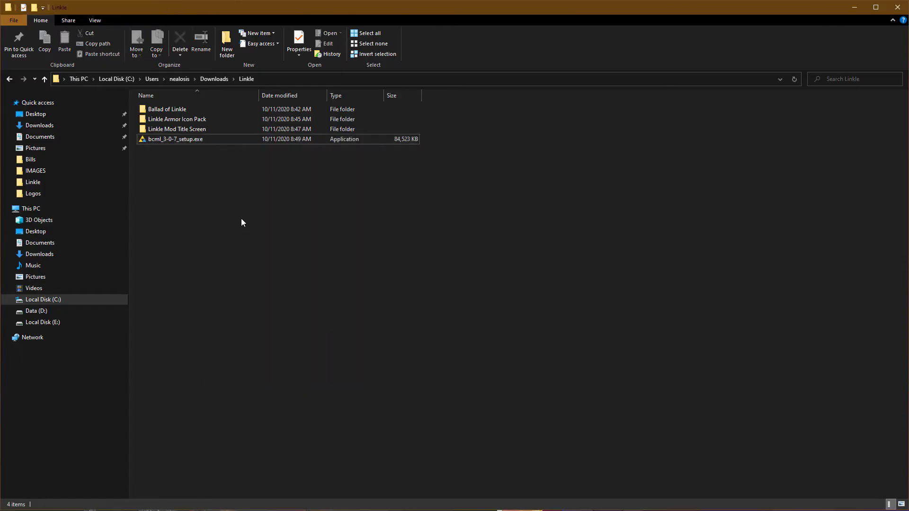
# Step: Launch the BCML setup, accept the licence, and browse to D:\Programs for the install folder
pyautogui.doubleClick(189, 140)
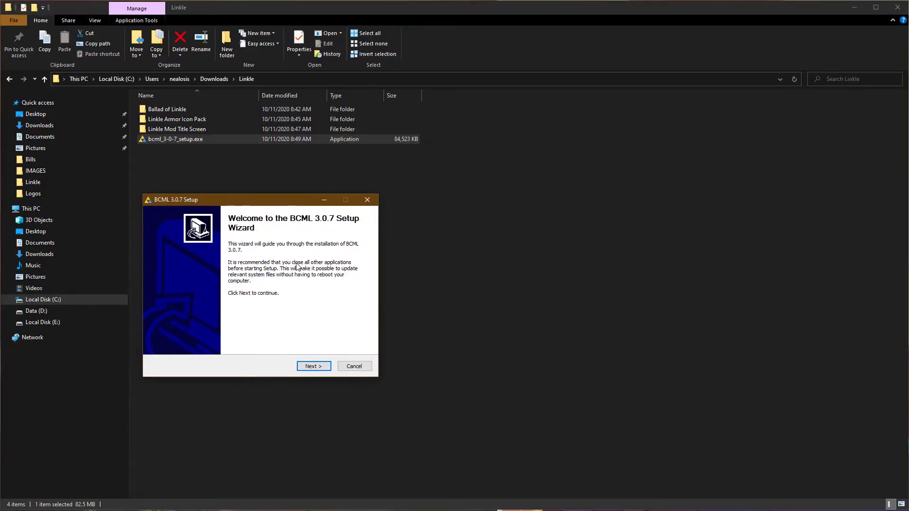
pyautogui.click(313, 367)
pyautogui.click(313, 366)
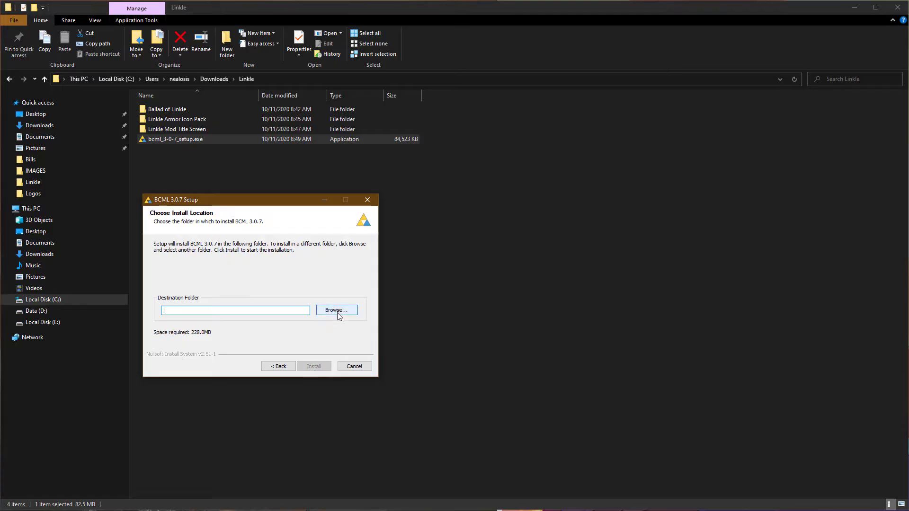
pyautogui.click(337, 310)
pyautogui.moveTo(176, 266); pyautogui.dragTo(473, 204)
pyautogui.doubleClick(354, 261)
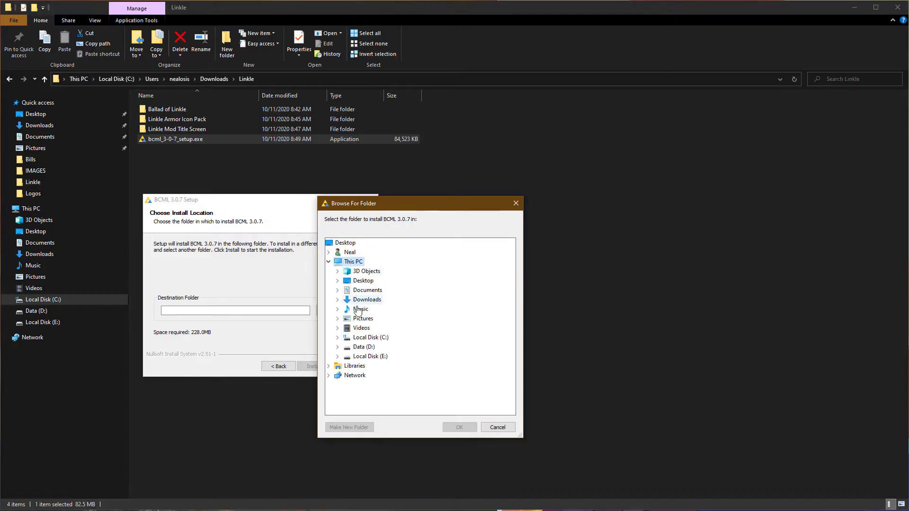
pyautogui.doubleClick(367, 347)
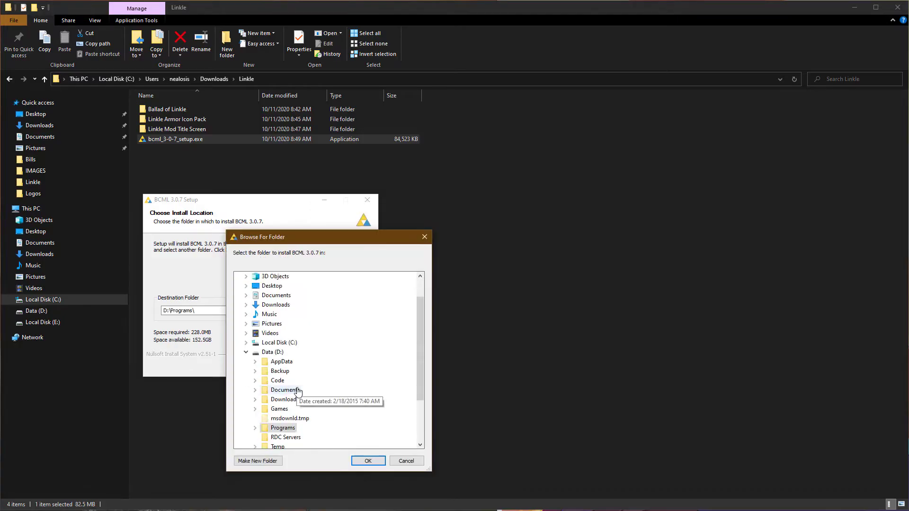
pyautogui.scroll(-1, 297, 391)
pyautogui.doubleClick(284, 400)
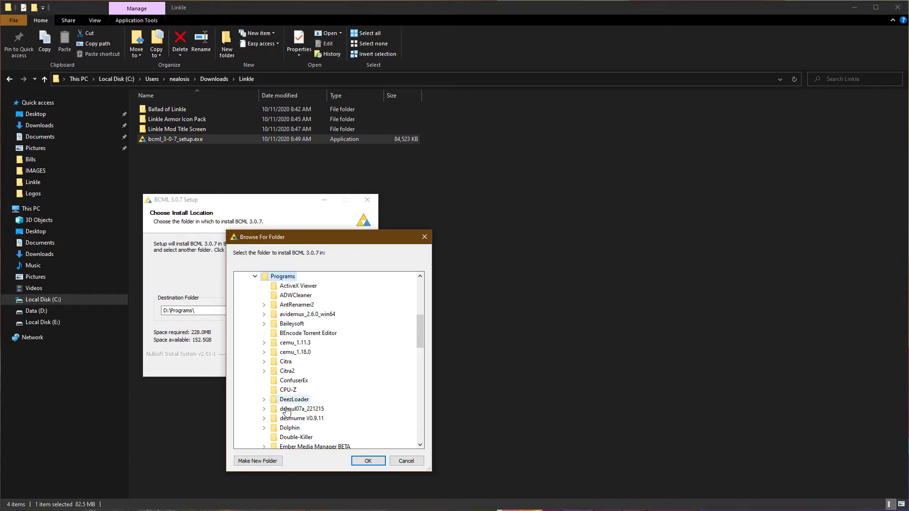
# Step: Create a new BCML folder as the install location, install BCML, and finish
pyautogui.click(251, 462)
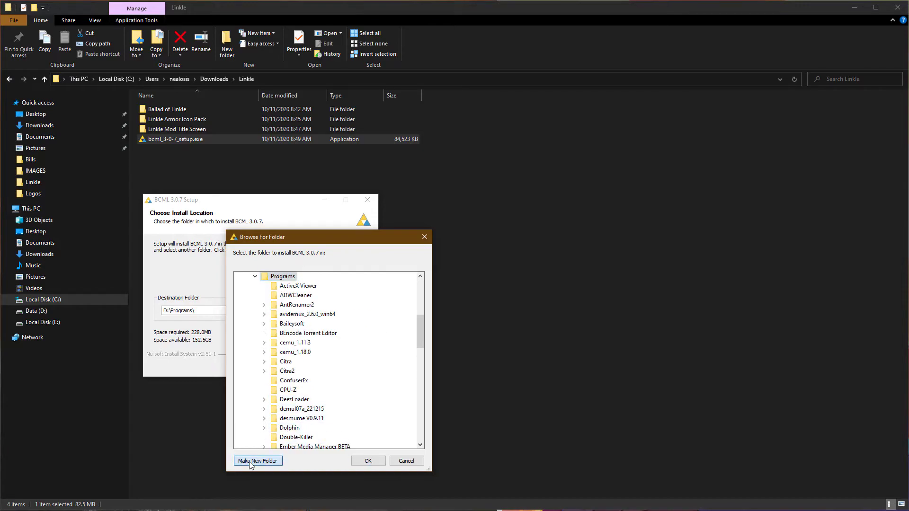
pyautogui.write('BCML')
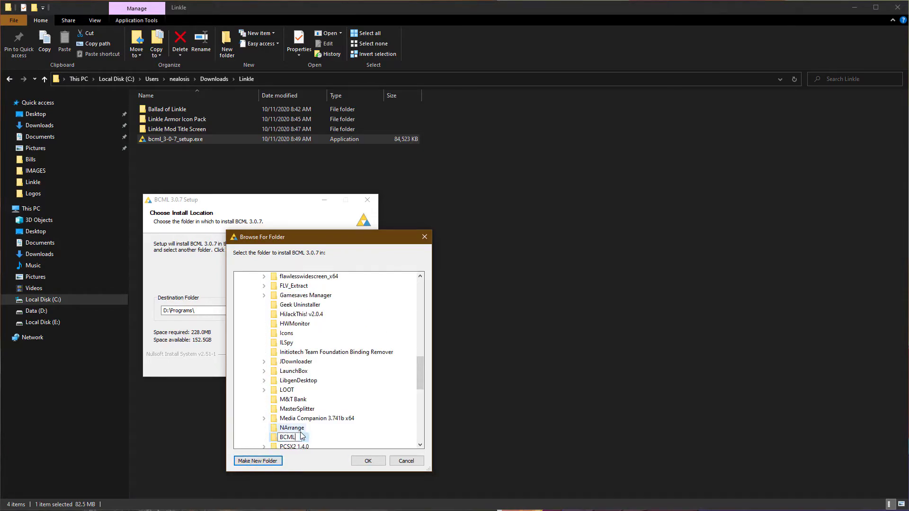
pyautogui.press('Escape')
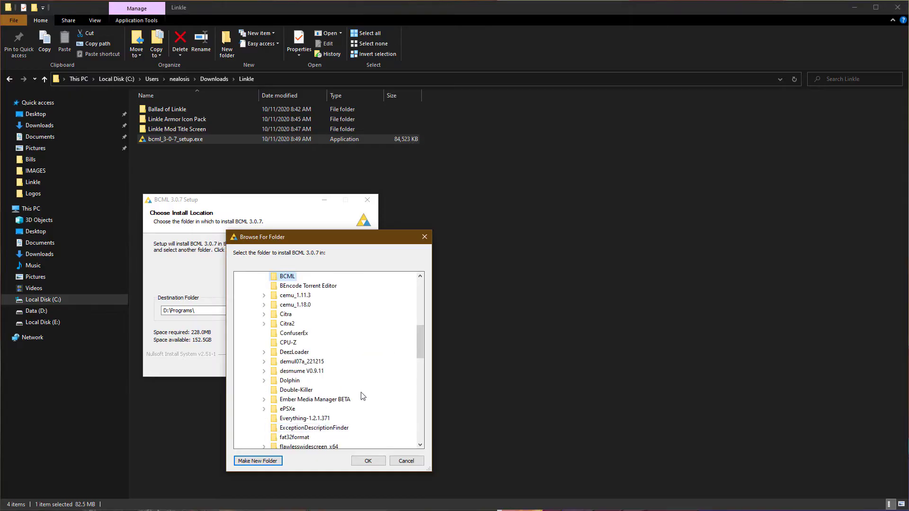
pyautogui.click(365, 459)
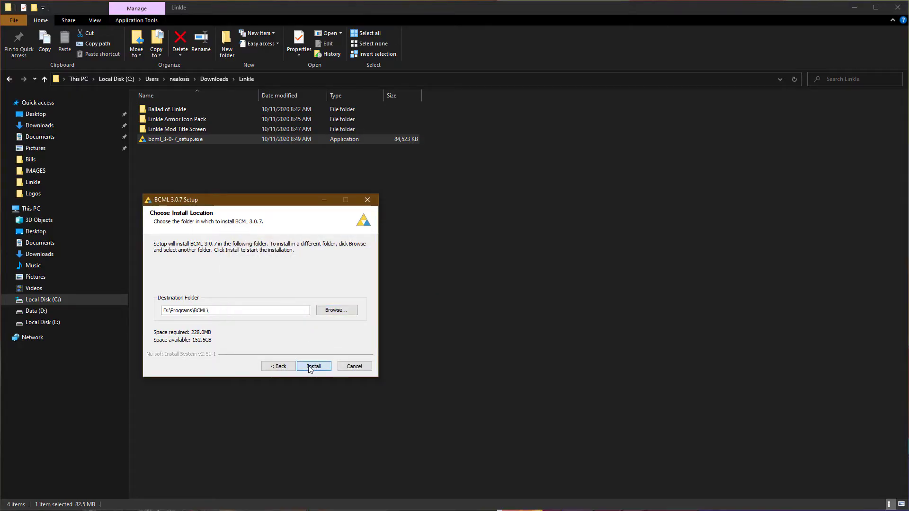
pyautogui.click(312, 365)
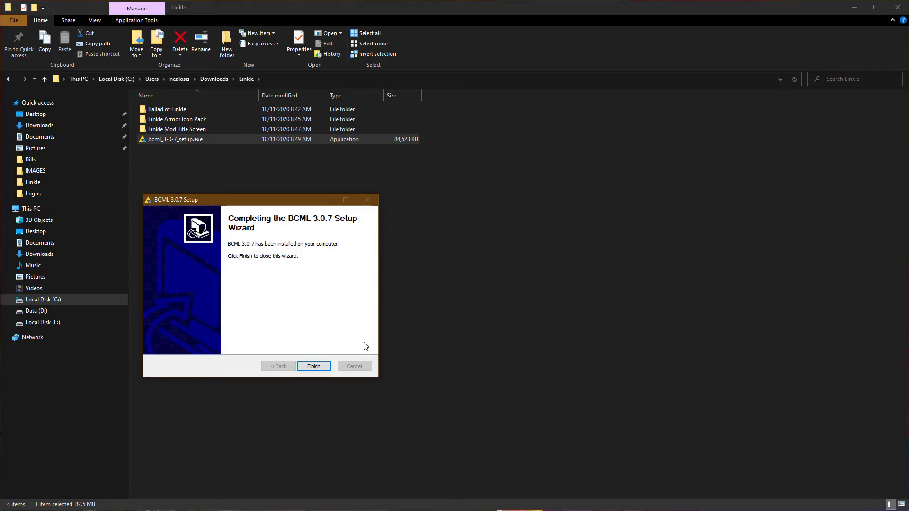
pyautogui.click(316, 367)
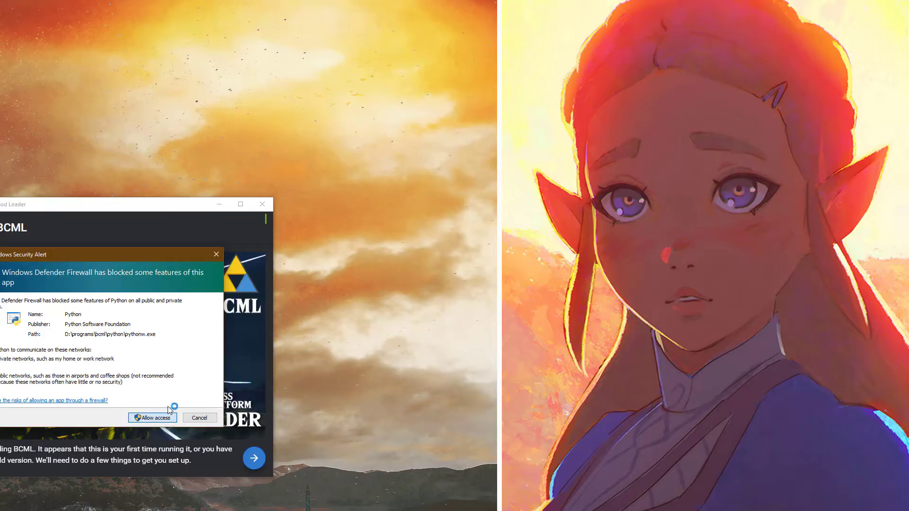
# Step: Allow BCML through the firewall and advance past the Welcome and Import Settings pages
pyautogui.press('Return')
pyautogui.moveTo(174, 208); pyautogui.dragTo(306, 148)
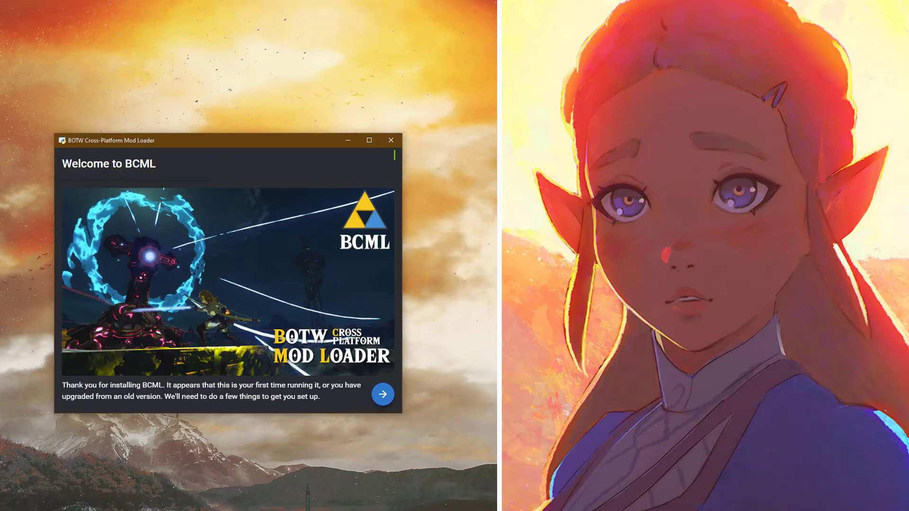
pyautogui.click(382, 394)
pyautogui.click(382, 394)
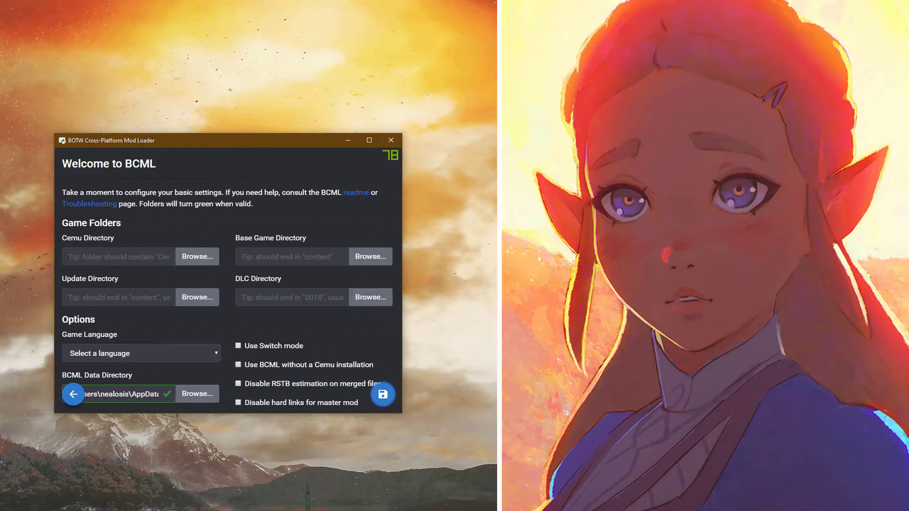
# Step: Set the Cemu directory to D:\Programs\cemu_1.18.0
pyautogui.click(196, 256)
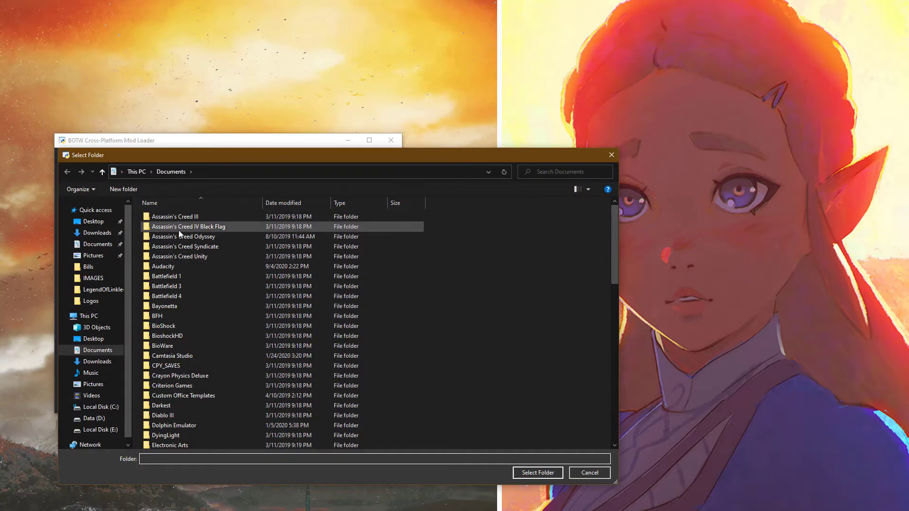
pyautogui.click(94, 418)
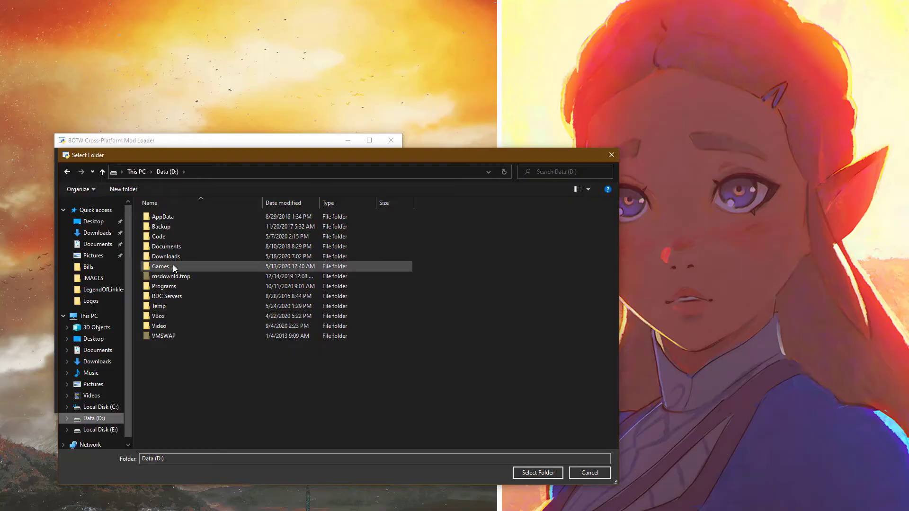
pyautogui.click(170, 286)
pyautogui.doubleClick(170, 285)
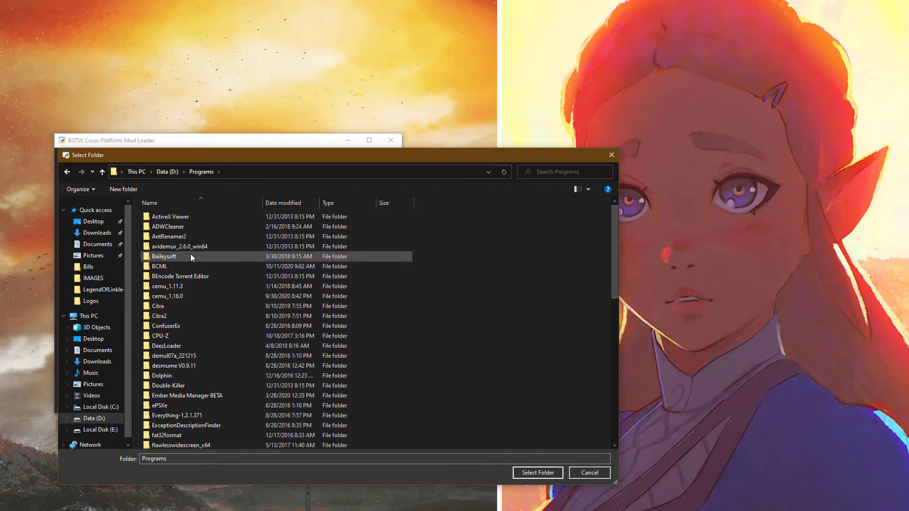
pyautogui.doubleClick(183, 297)
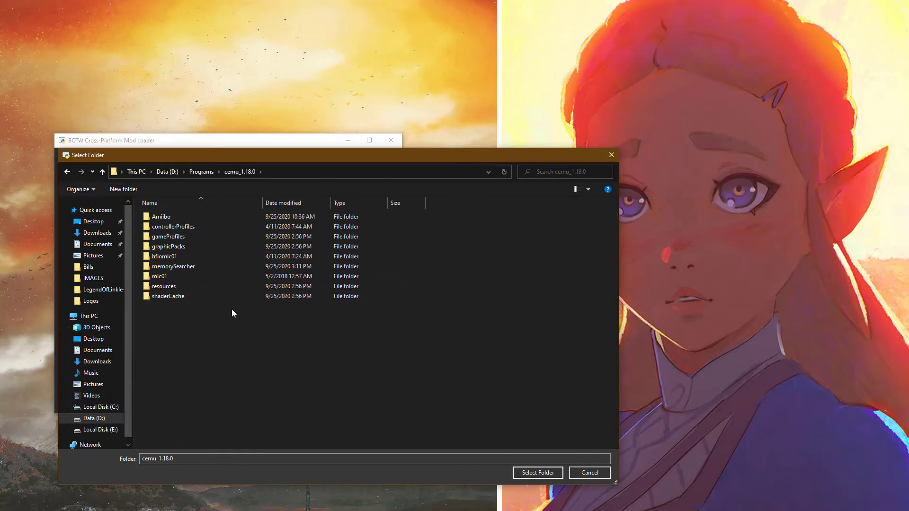
pyautogui.click(529, 473)
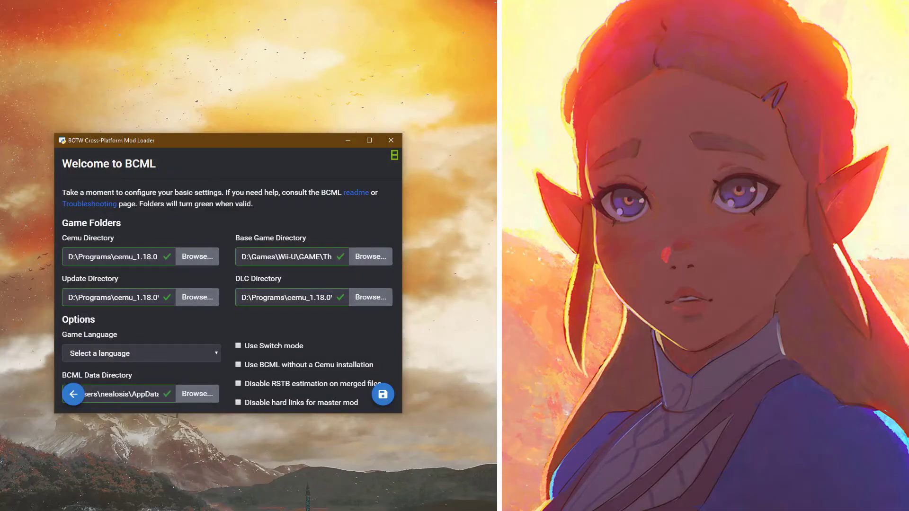
# Step: Choose USen as the game language, save the settings, and continue to Setup Complete
pyautogui.moveTo(144, 299)
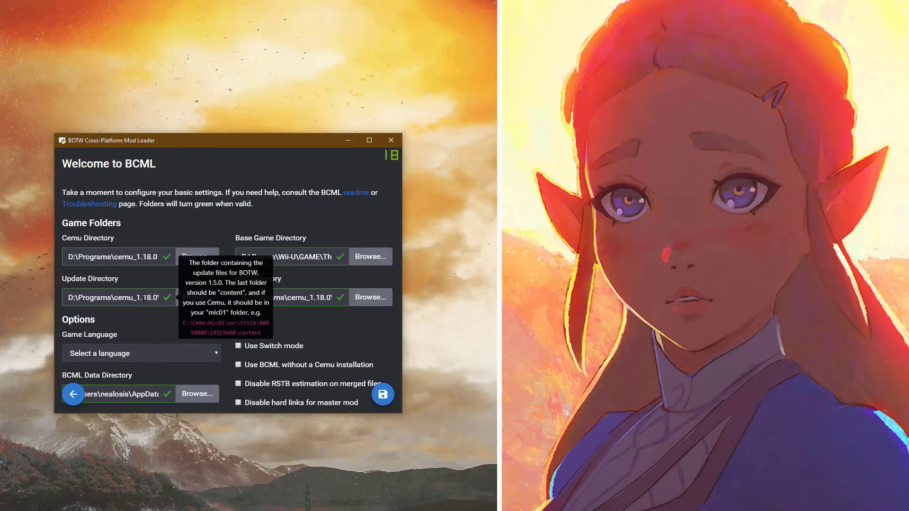
pyautogui.click(141, 353)
pyautogui.click(89, 377)
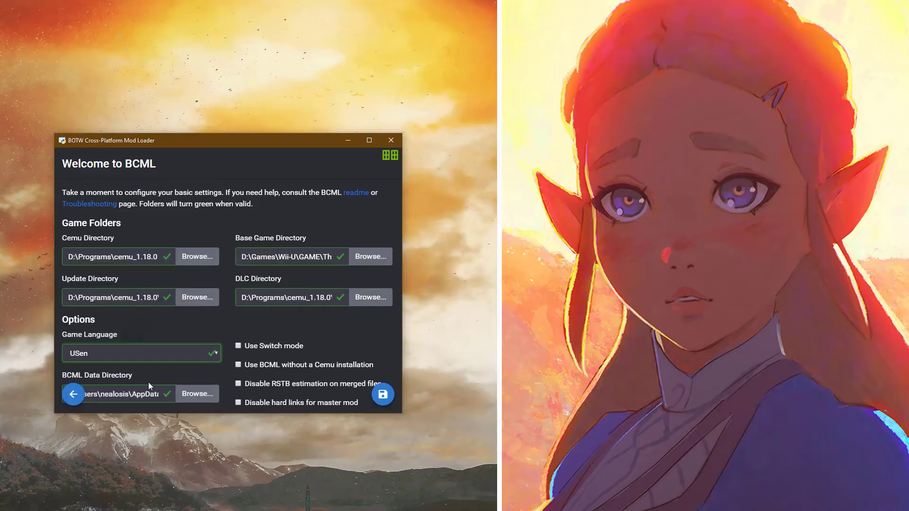
pyautogui.click(382, 395)
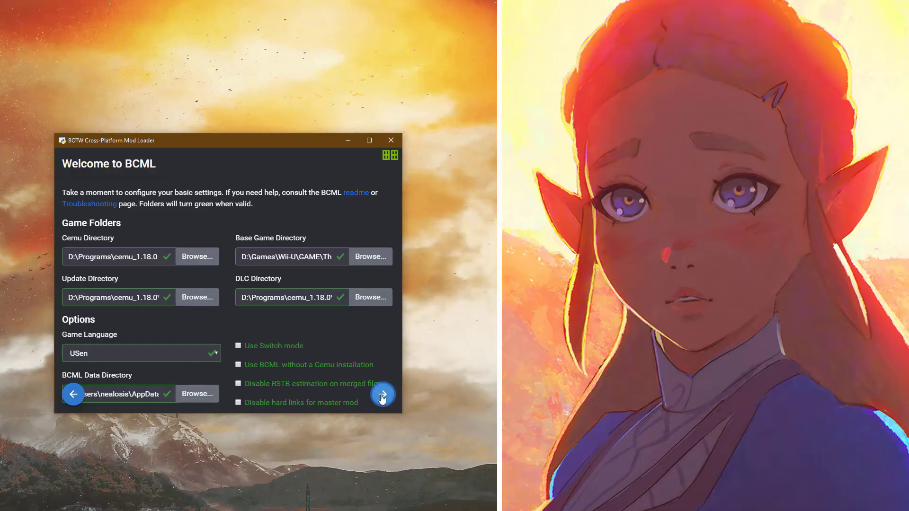
pyautogui.click(383, 398)
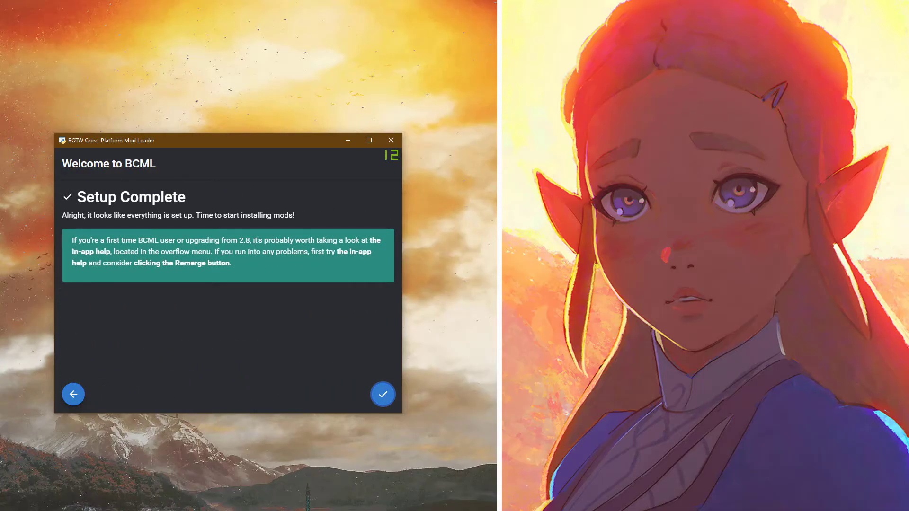
# Step: Close the setup wizard and open the Install Mod dialog from the empty Mods screen
pyautogui.click(383, 395)
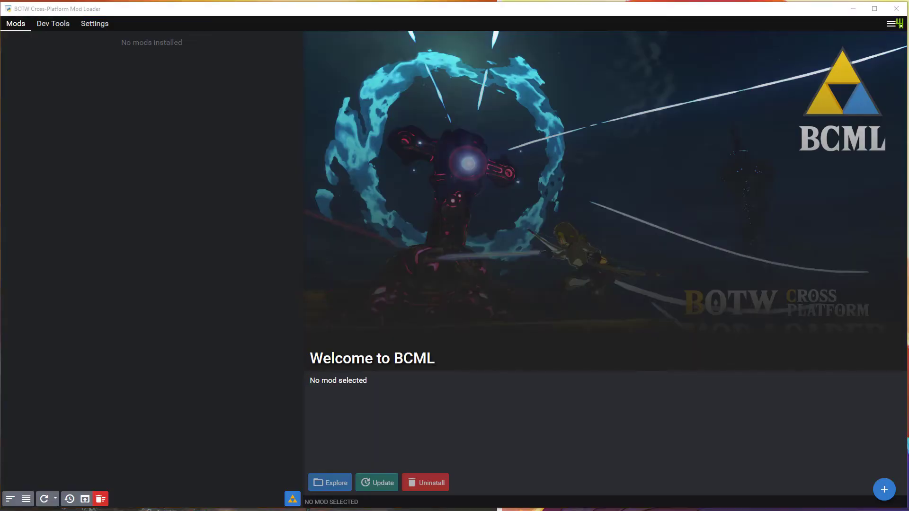
pyautogui.click(883, 489)
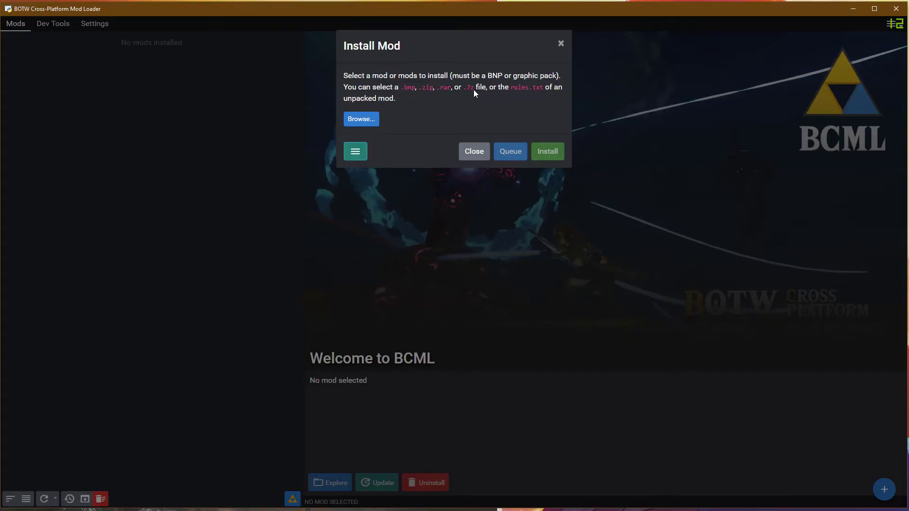
# Step: Add all seven .bnp files from D:\Games\BCML Manager\Linkle\Linkle Mod to the install list
pyautogui.click(363, 119)
pyautogui.click(116, 40)
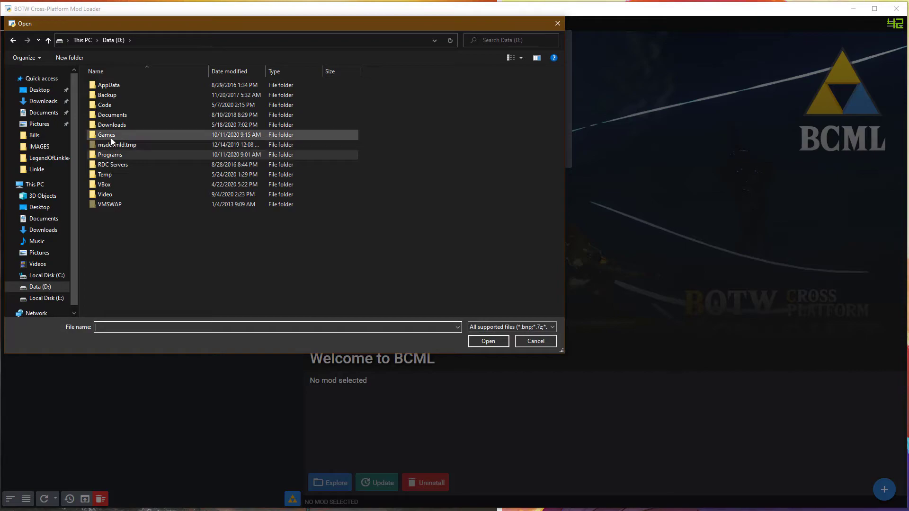
pyautogui.doubleClick(111, 136)
pyautogui.doubleClick(115, 125)
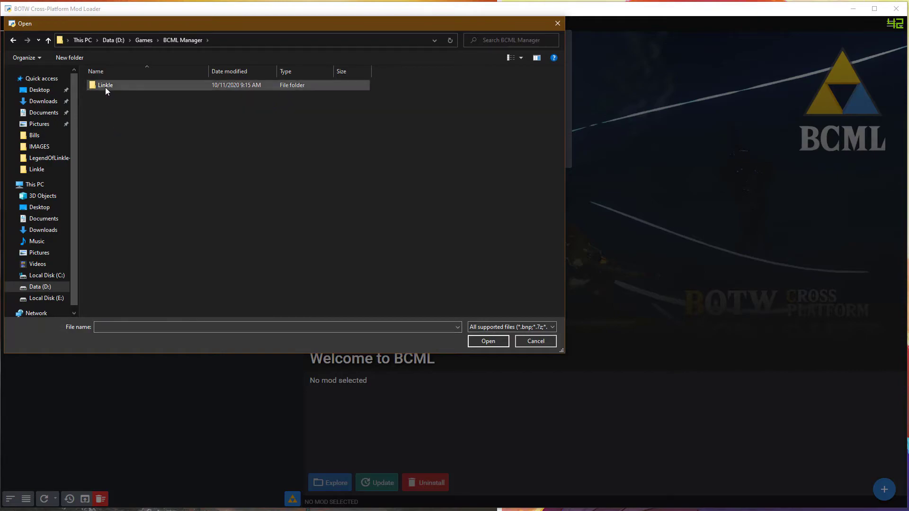
pyautogui.doubleClick(105, 87)
pyautogui.doubleClick(112, 106)
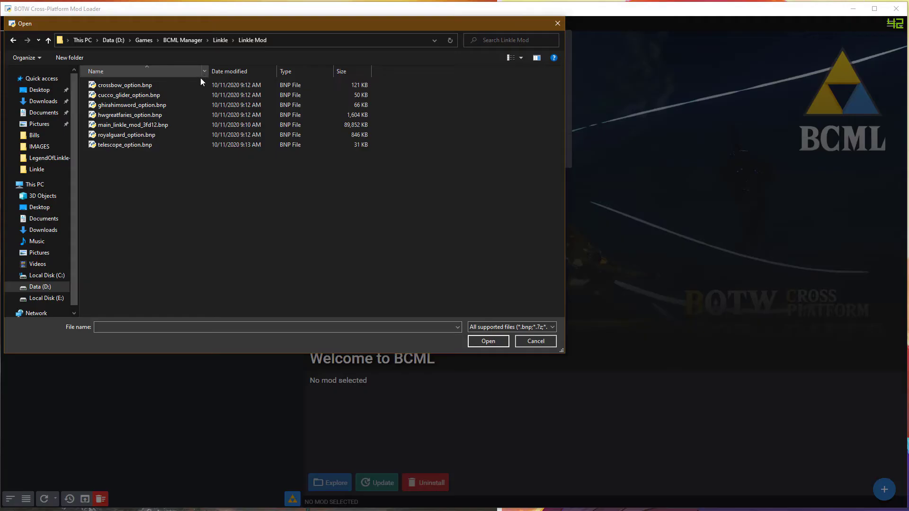
pyautogui.click(150, 87)
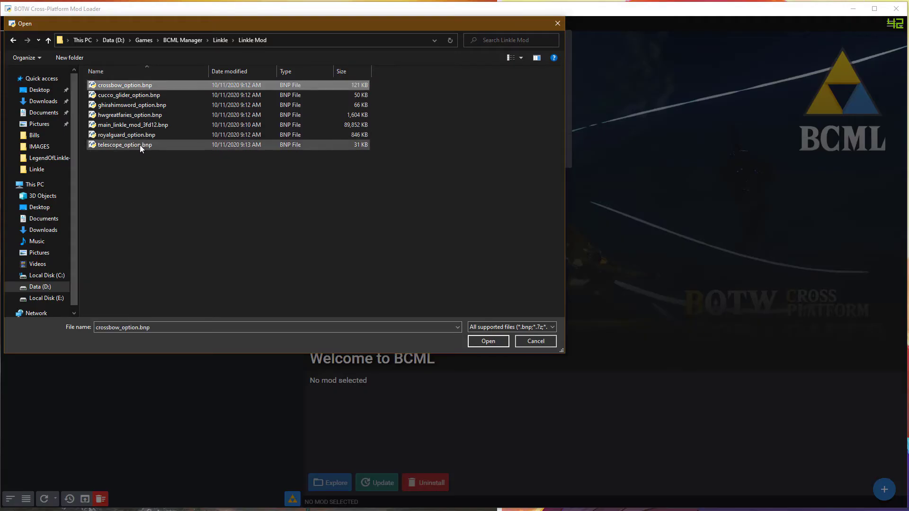
pyautogui.keyDown('shift'); pyautogui.click(142, 145); pyautogui.keyUp('shift')
pyautogui.click(488, 341)
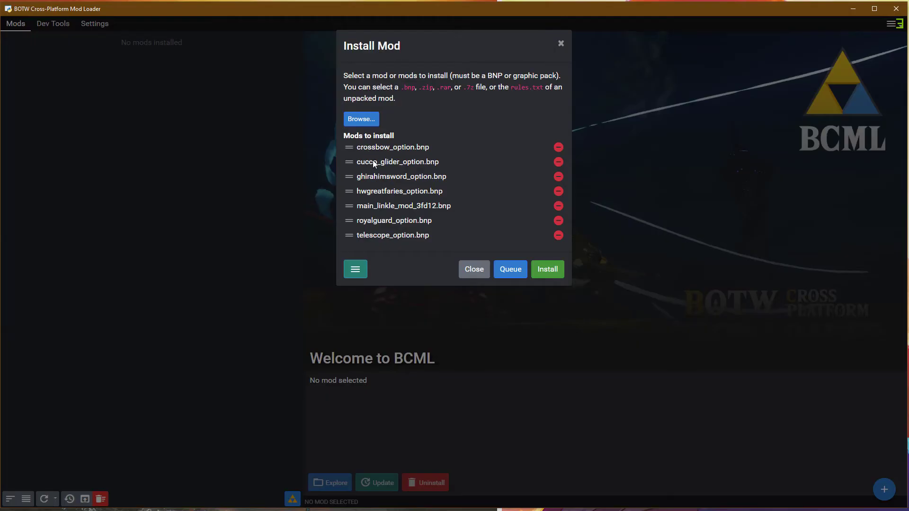
# Step: Order main_linkle_mod_3fd12.bnp first and cucco_glider_option.bnp second, then install the mods
pyautogui.moveTo(354, 205); pyautogui.dragTo(351, 150)
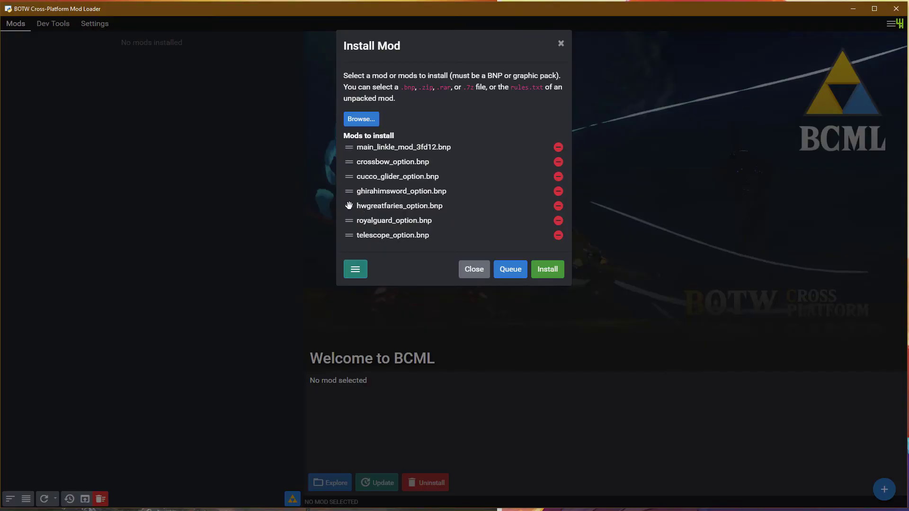
pyautogui.moveTo(350, 177); pyautogui.dragTo(350, 164)
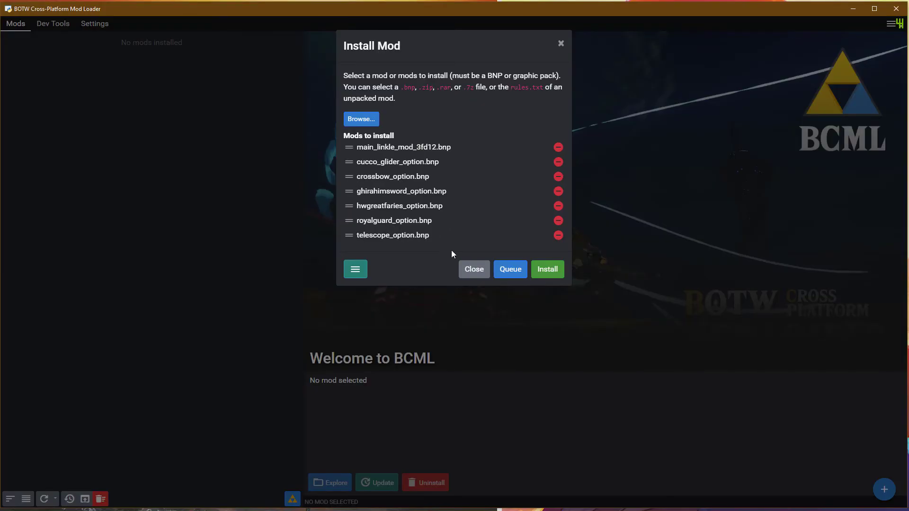
pyautogui.click(548, 270)
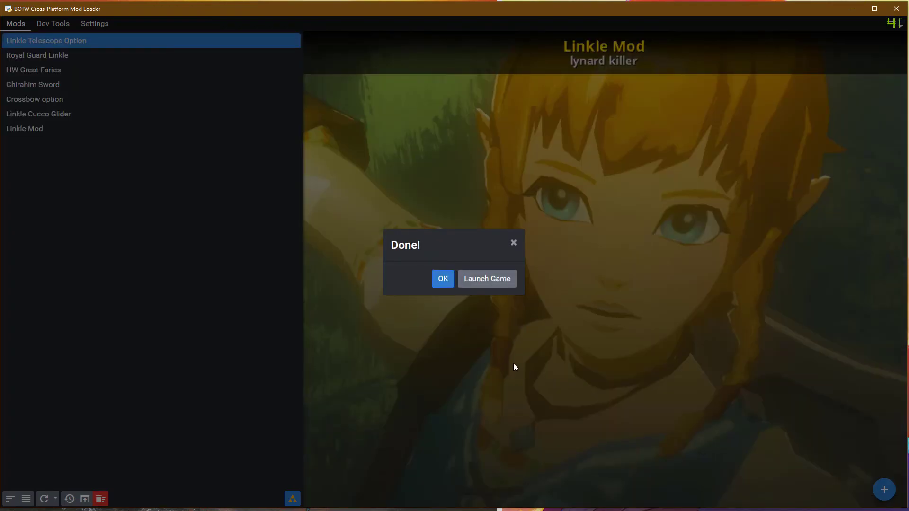
# Step: Dismiss the Done! message and view the Linkle Mod entry's details in the mod list
pyautogui.click(443, 280)
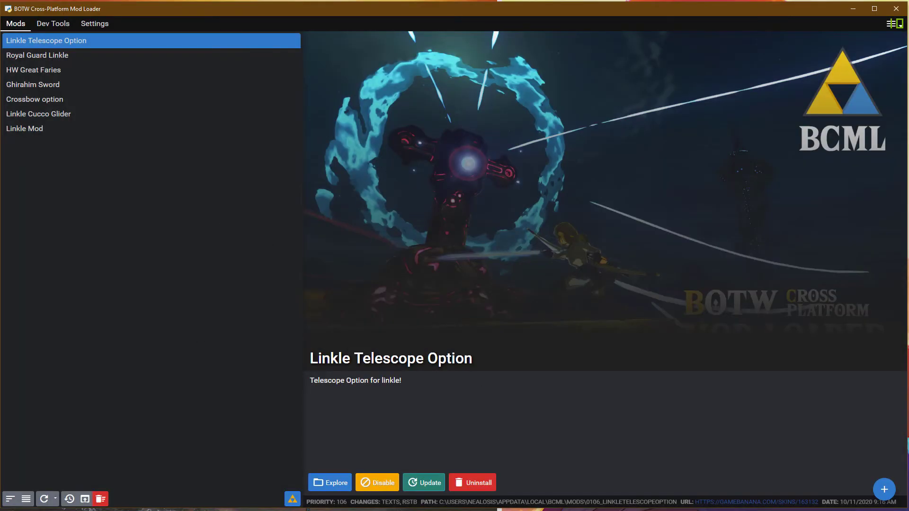
pyautogui.click(28, 131)
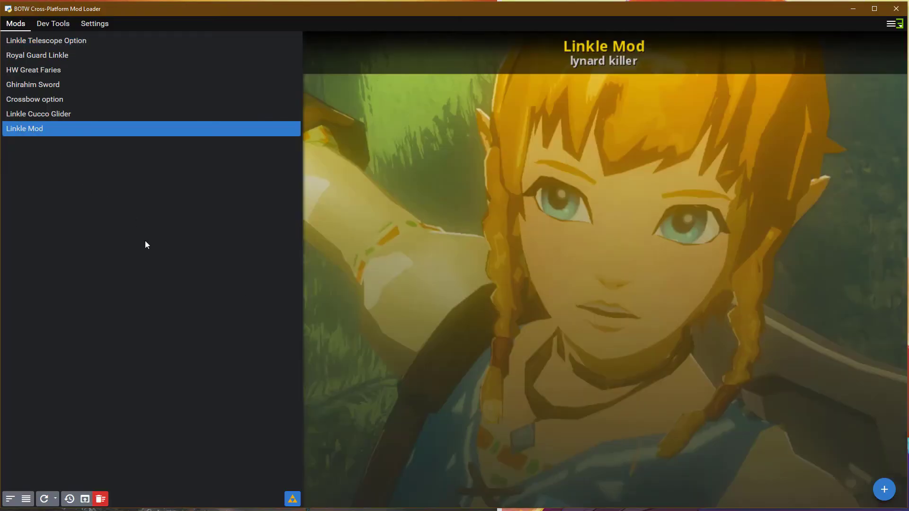